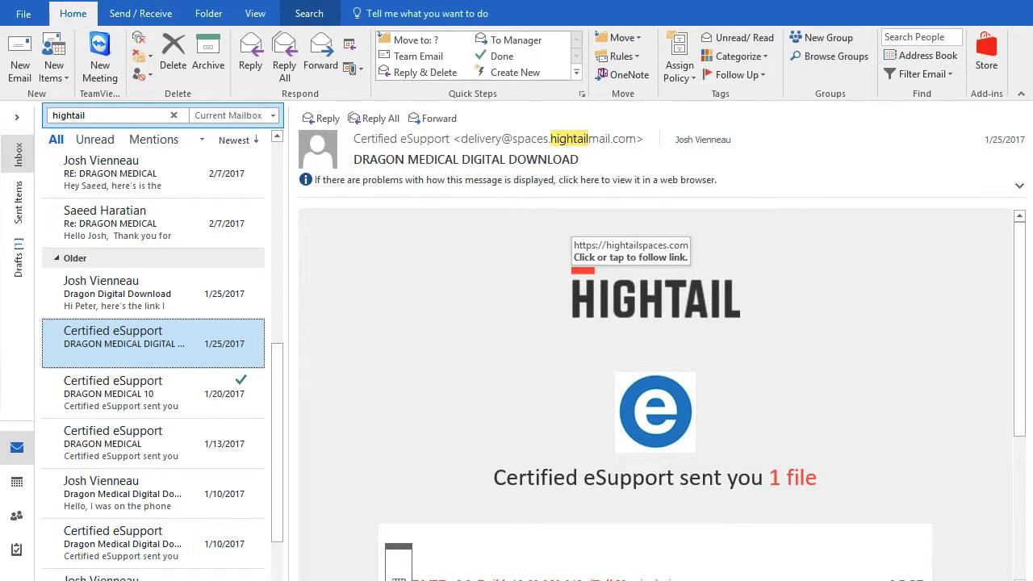
Step: Open the Hightail files from the DRAGON MEDICAL DIGITAL DOWNLOAD email and save DRAGON_MEDICAL_DIGITAL_DOWNLOAD.zip
scroll(655, 395, down, 3)
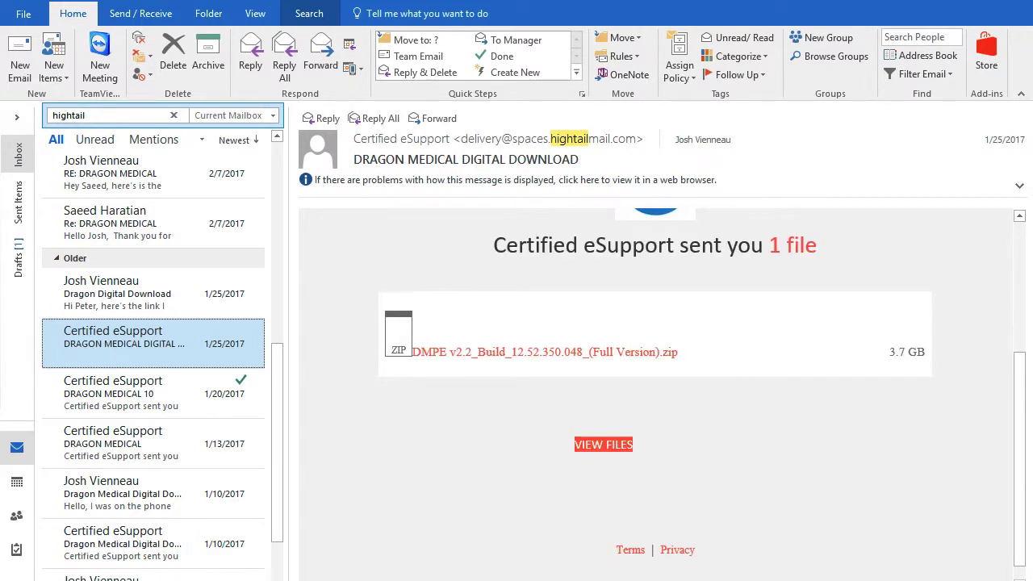
click(603, 444)
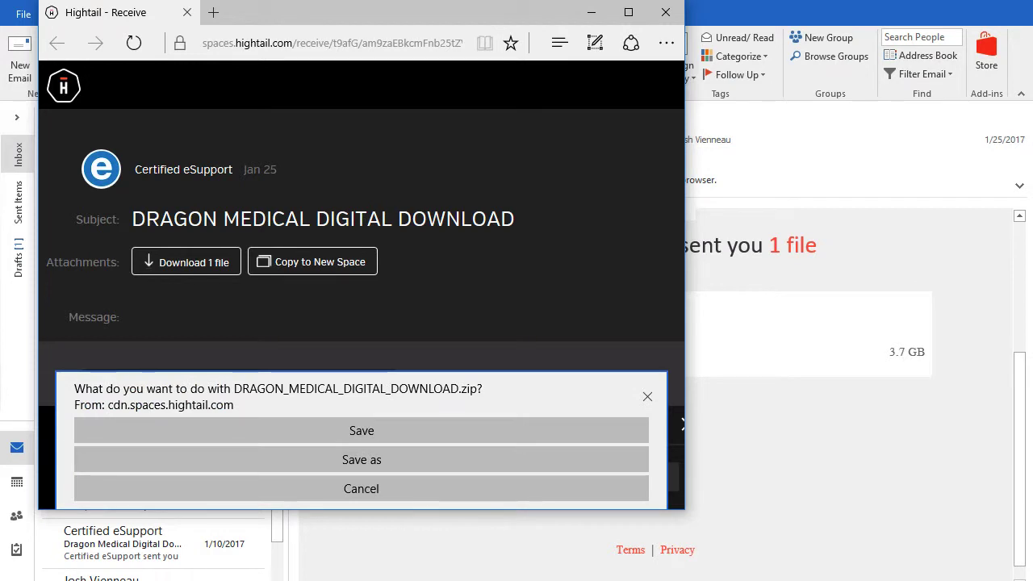
click(361, 430)
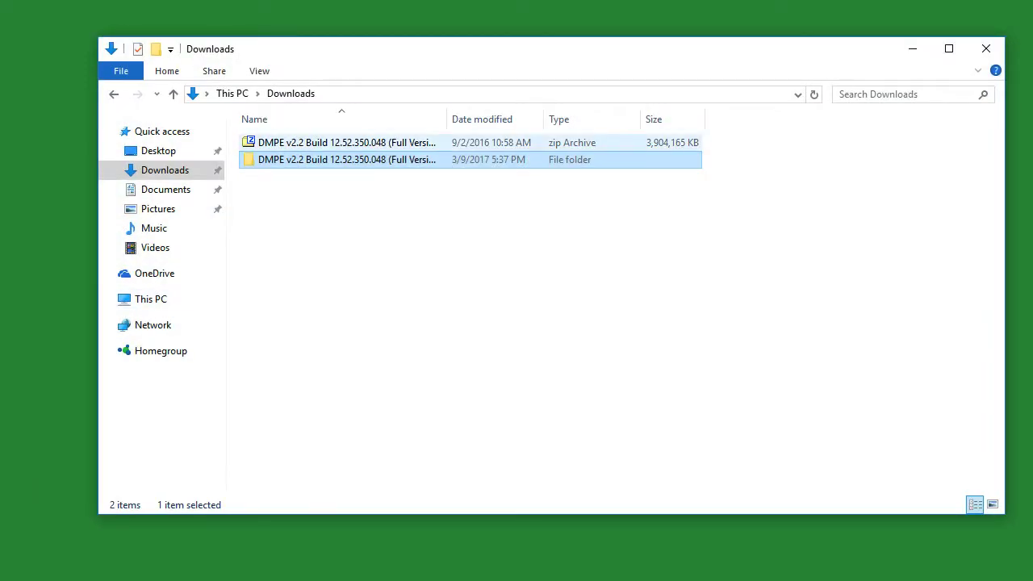
Step: Open the DMPE v2.2 Build 12.52.350.048 (Full Version) zip archive from Downloads with File Explorer
click(347, 142)
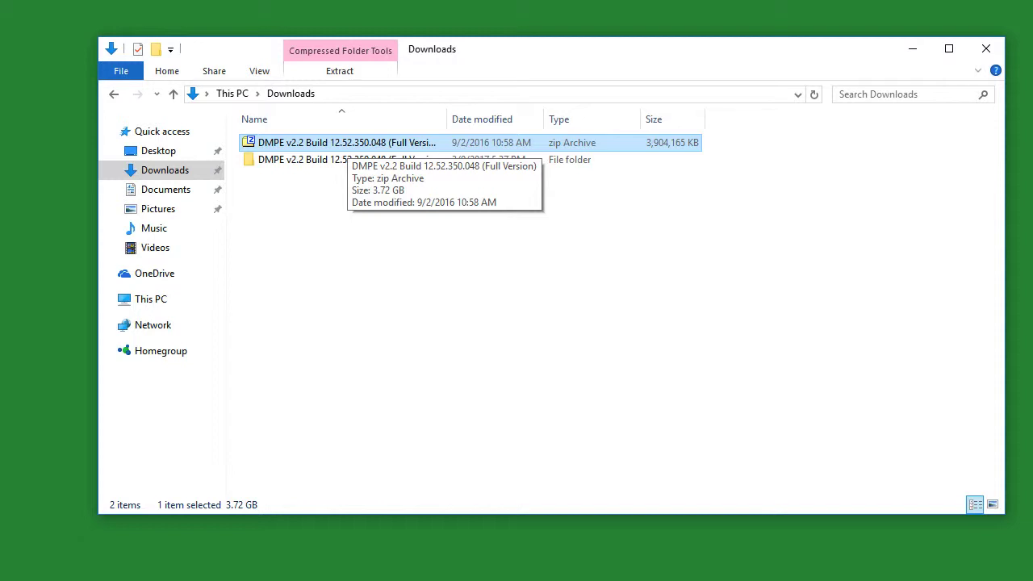
key(Return)
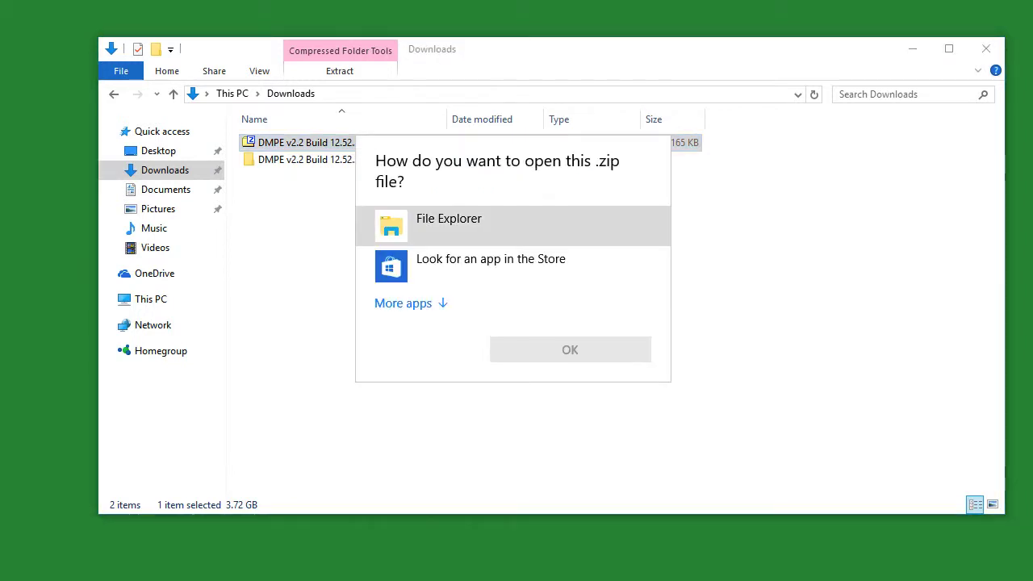
click(448, 225)
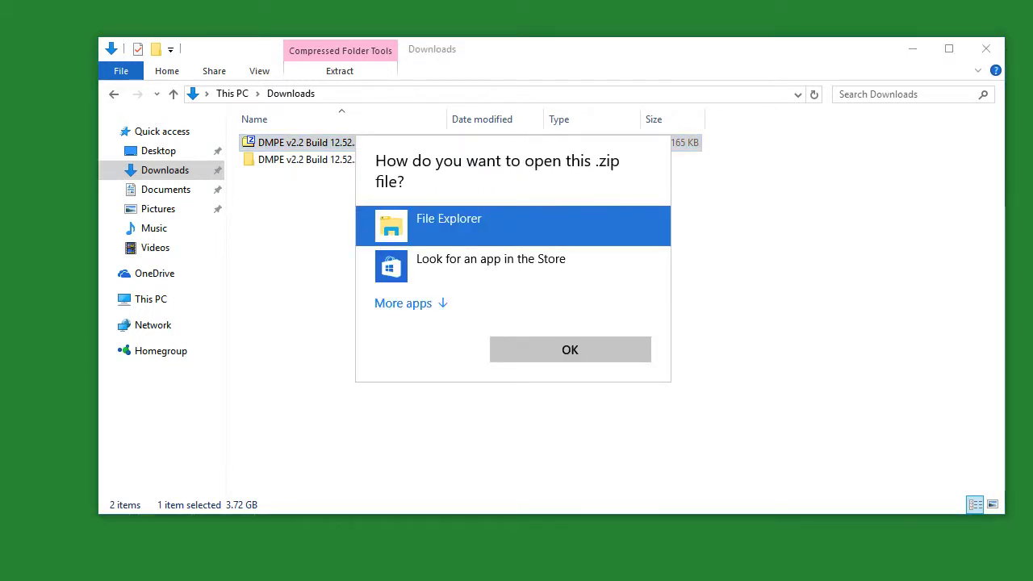
click(570, 349)
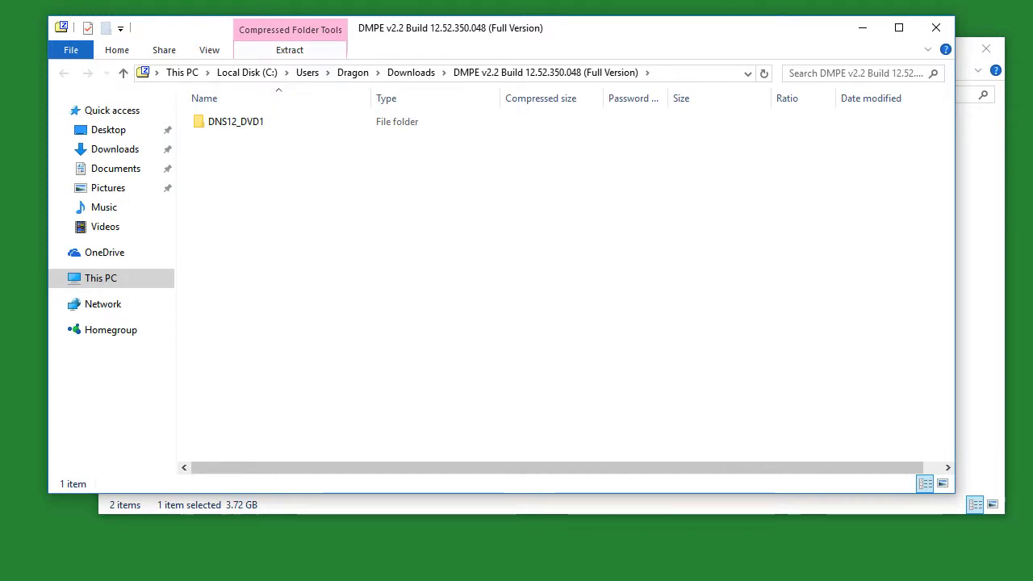
Step: Extract the whole archive to its default folder in Downloads with extracted files shown, dismissing the replacement of existing files
click(289, 49)
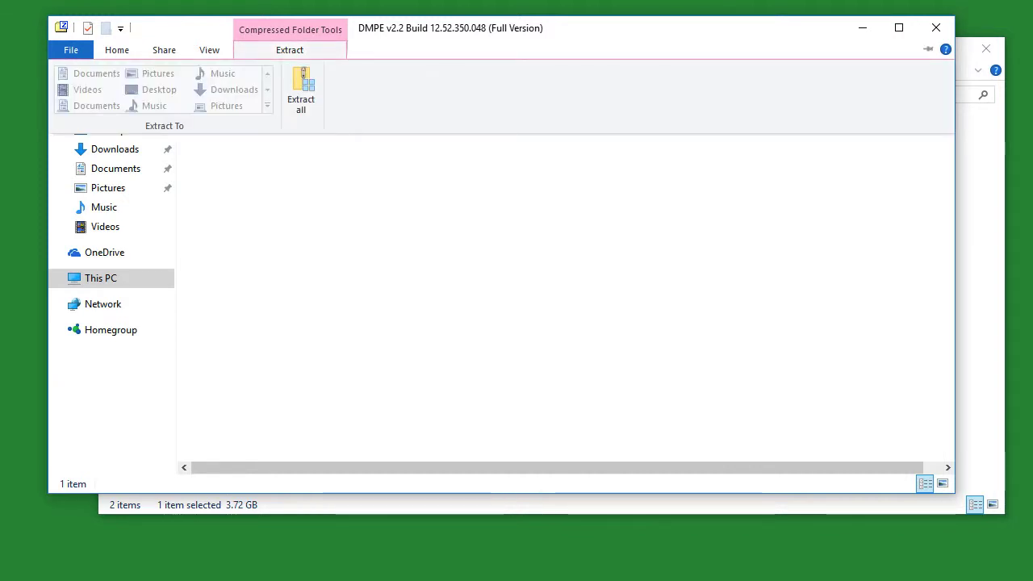
click(301, 89)
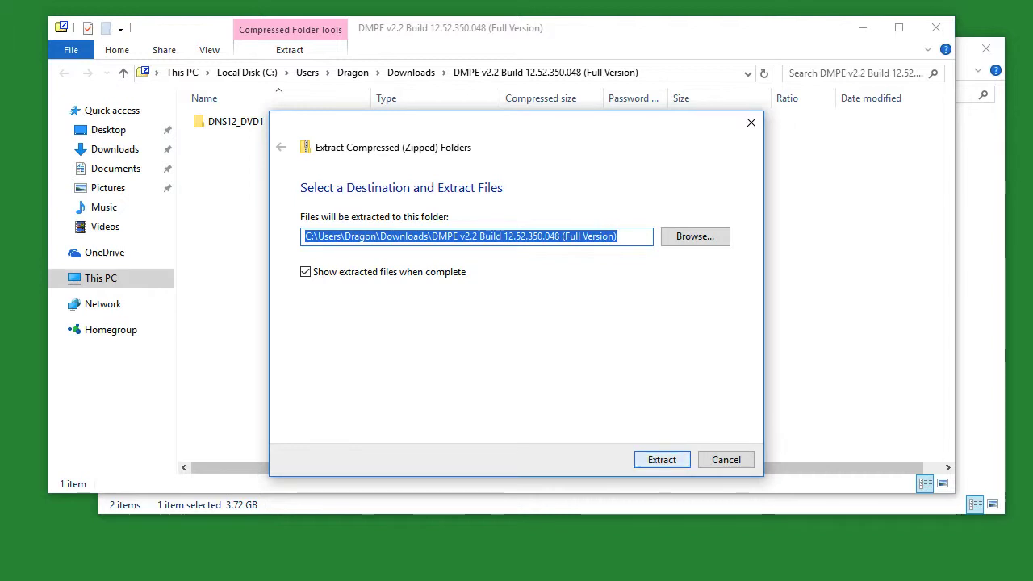
key(Return)
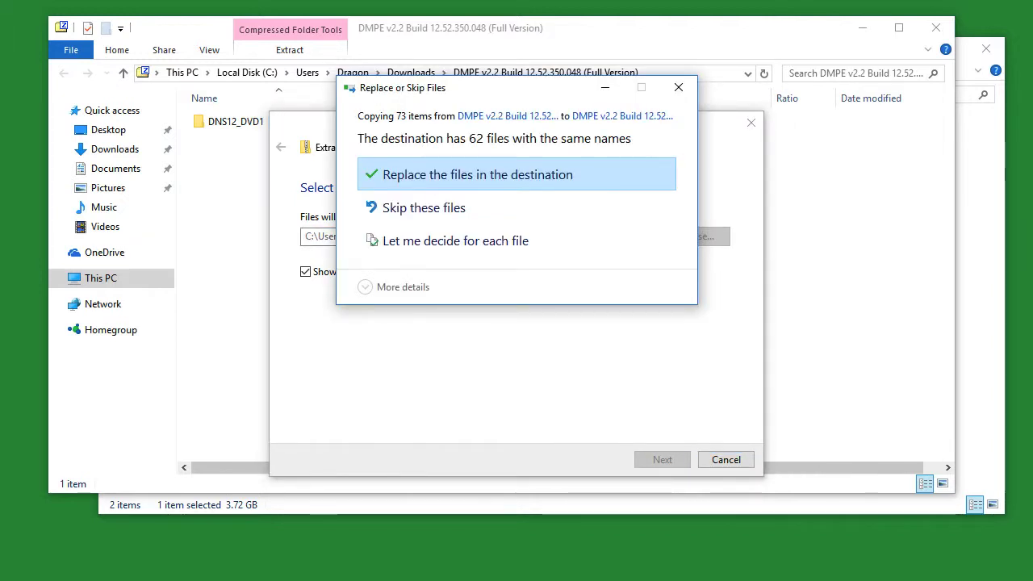
click(678, 87)
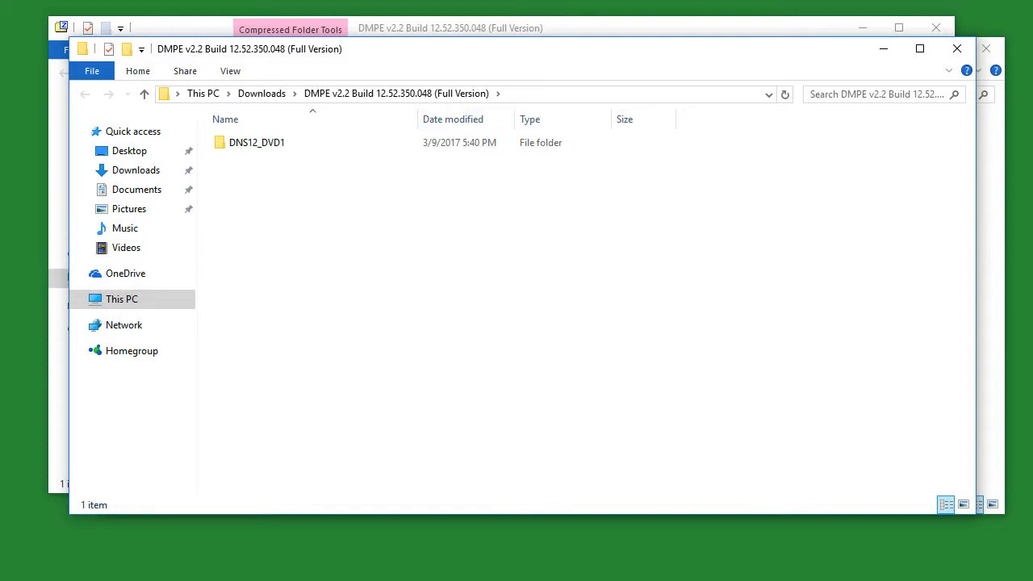
Step: Find the setup application in the extracted DNS12_DVD1 folder and run it
click(257, 142)
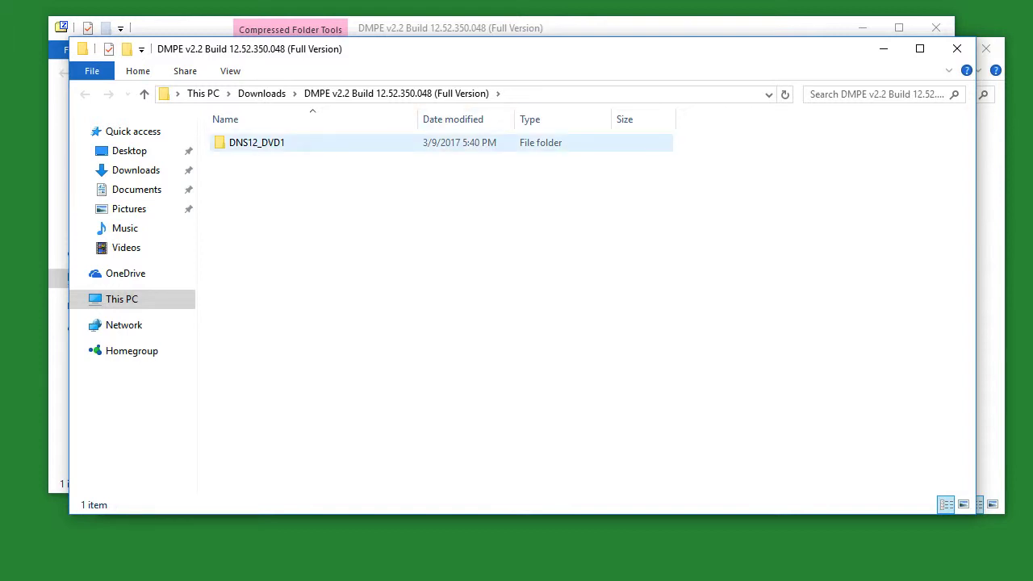
double_click(257, 142)
scroll(435, 323, down, 5)
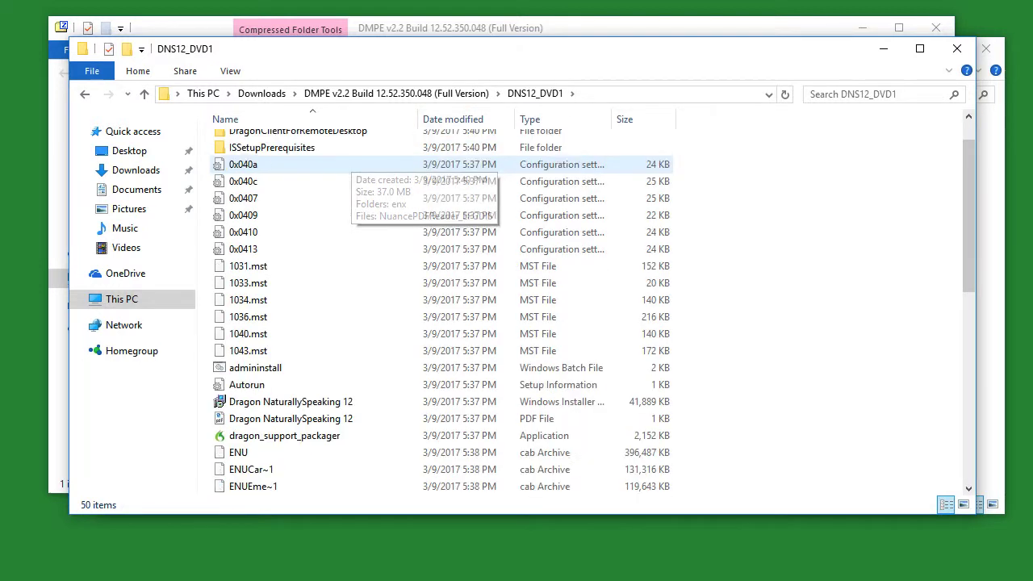
key(alt+Left)
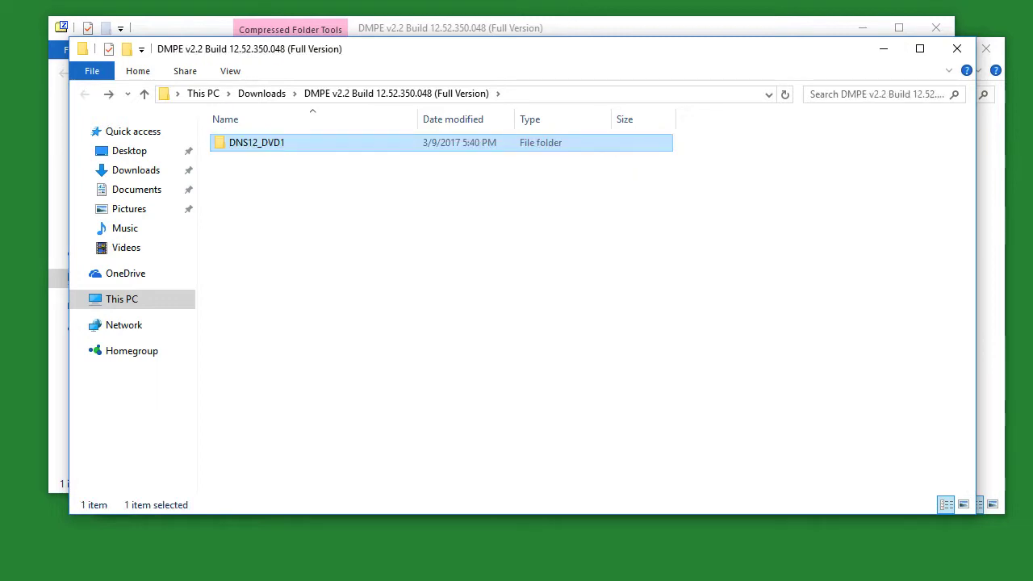
key(Return)
scroll(435, 322, down, 2)
scroll(436, 307, down, 7)
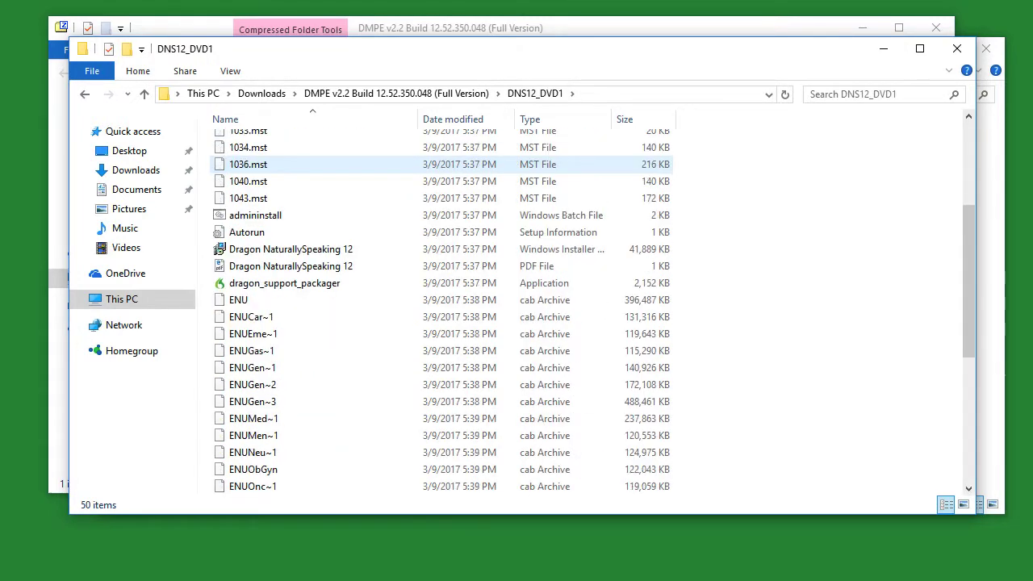
scroll(258, 164, down, 1)
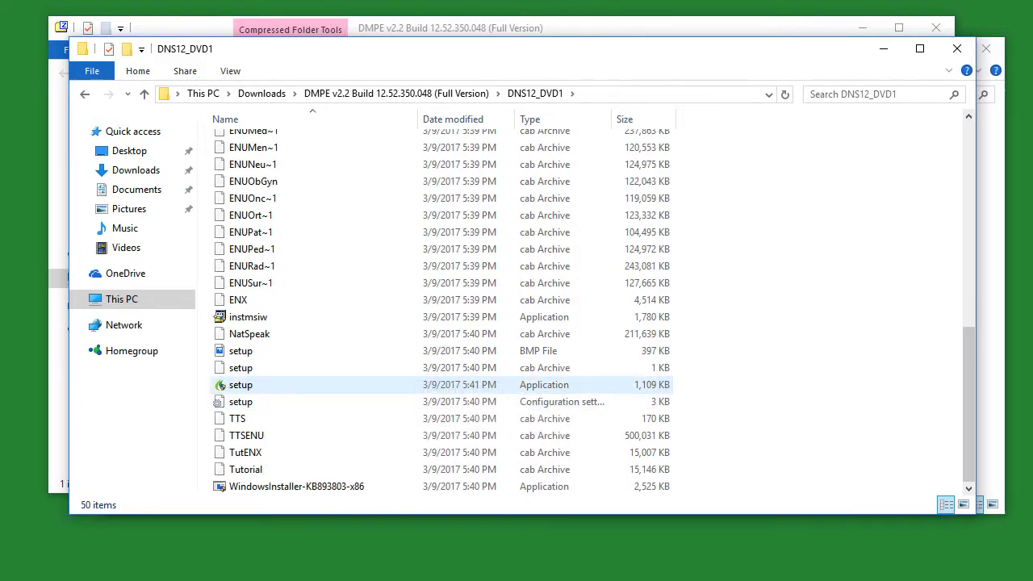
click(371, 385)
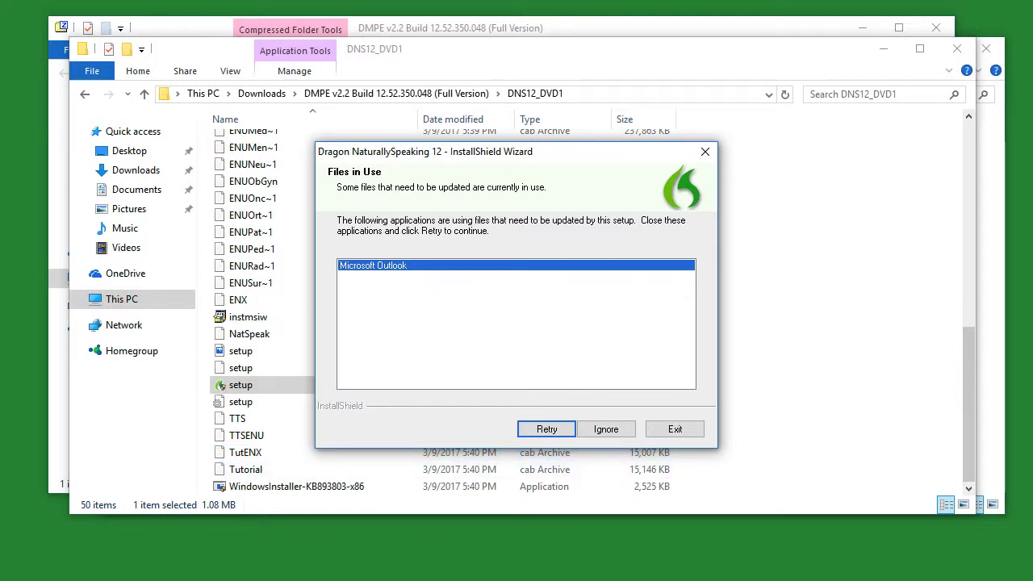
Step: Close Microsoft Outlook and retry the installer's check for files in use
right_click(224, 580)
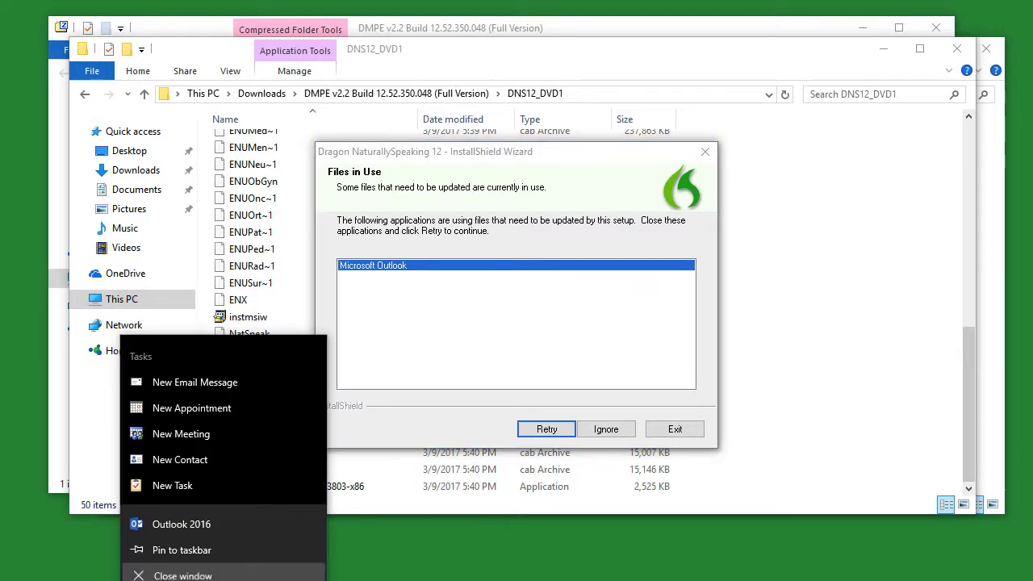
click(162, 574)
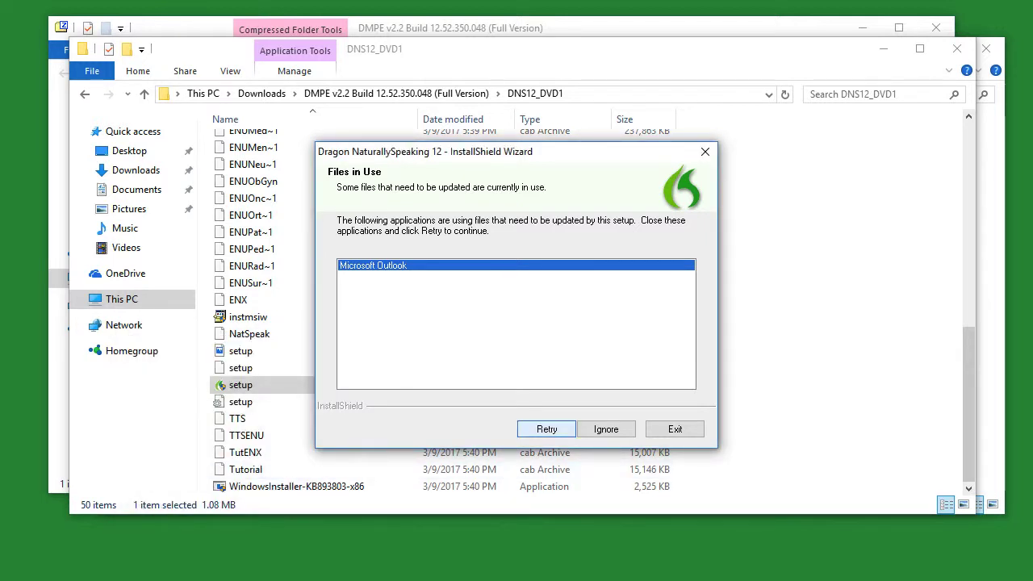
click(546, 428)
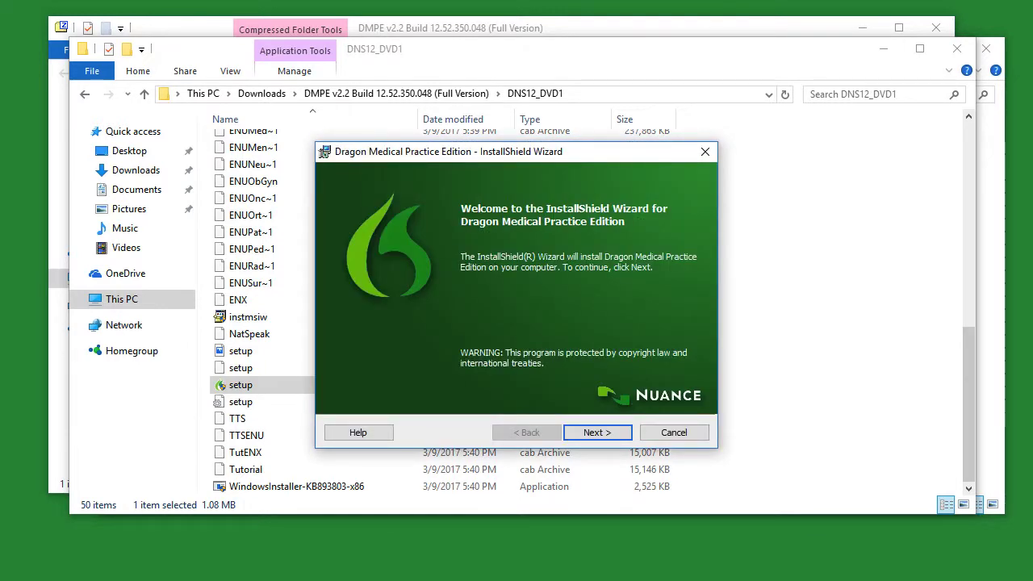
Step: Proceed past the installer's welcome page and accept the terms in the license agreement
key(Return)
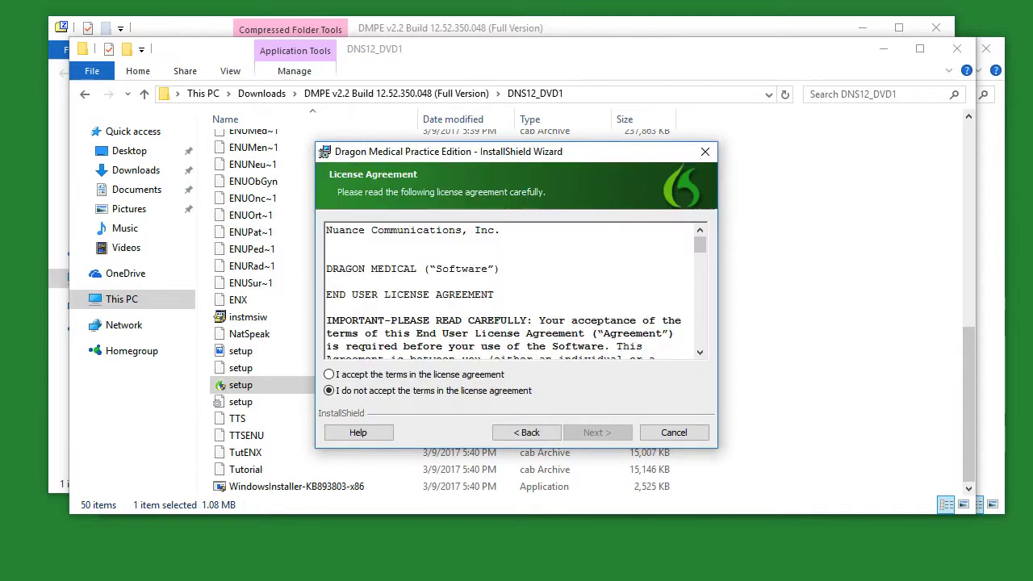
scroll(511, 290, down, 10)
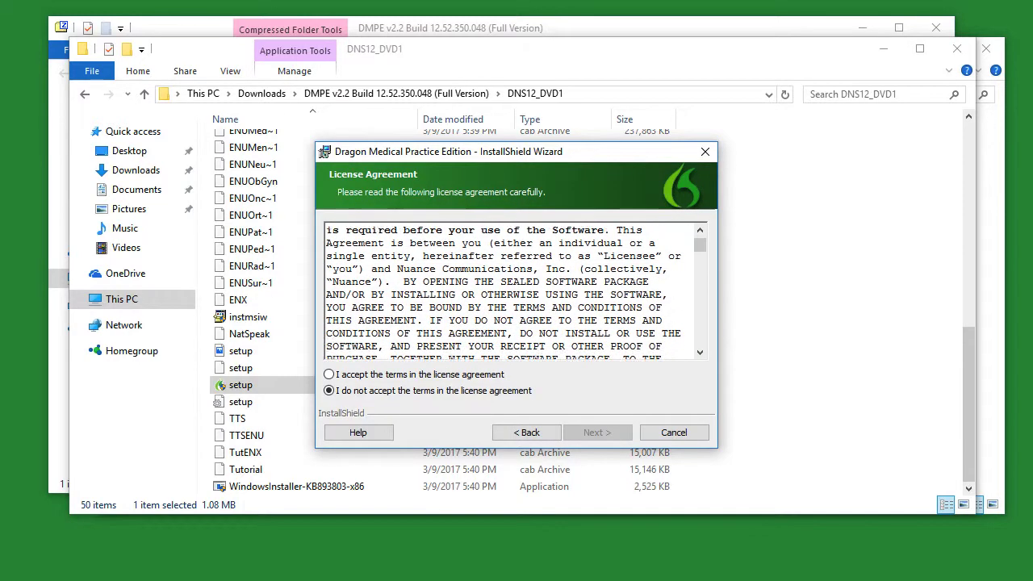
scroll(512, 290, down, 1)
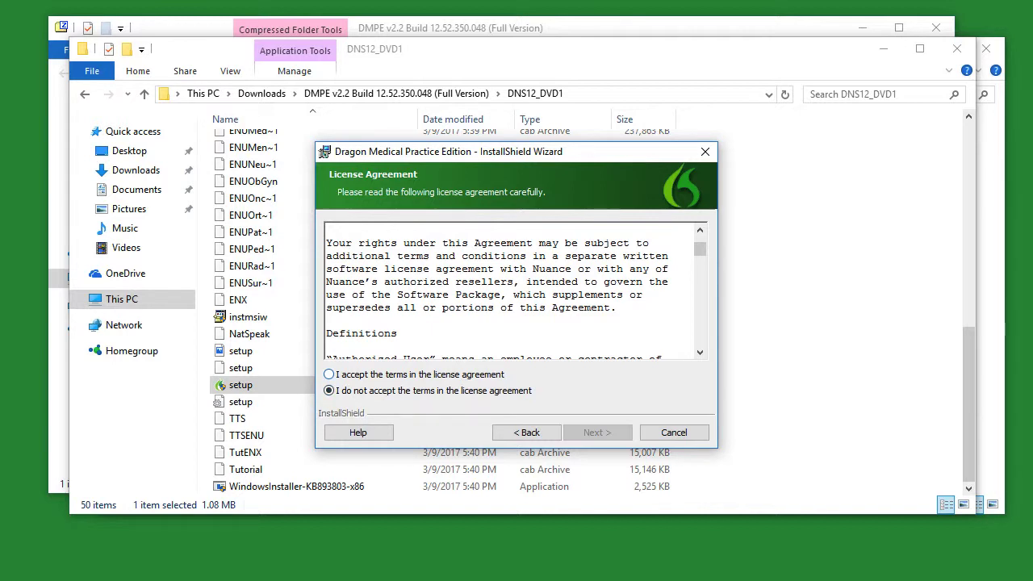
click(329, 375)
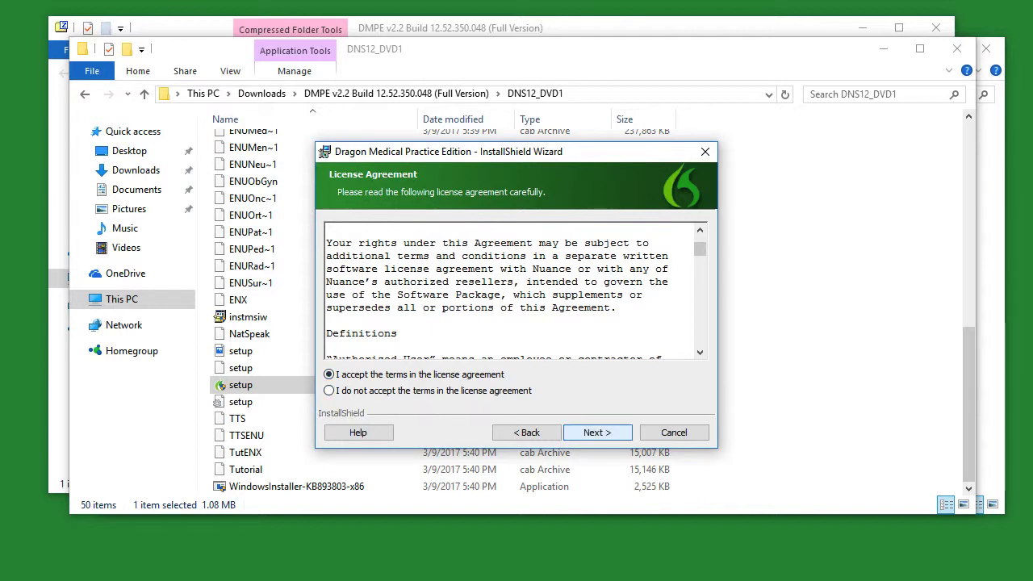
key(Return)
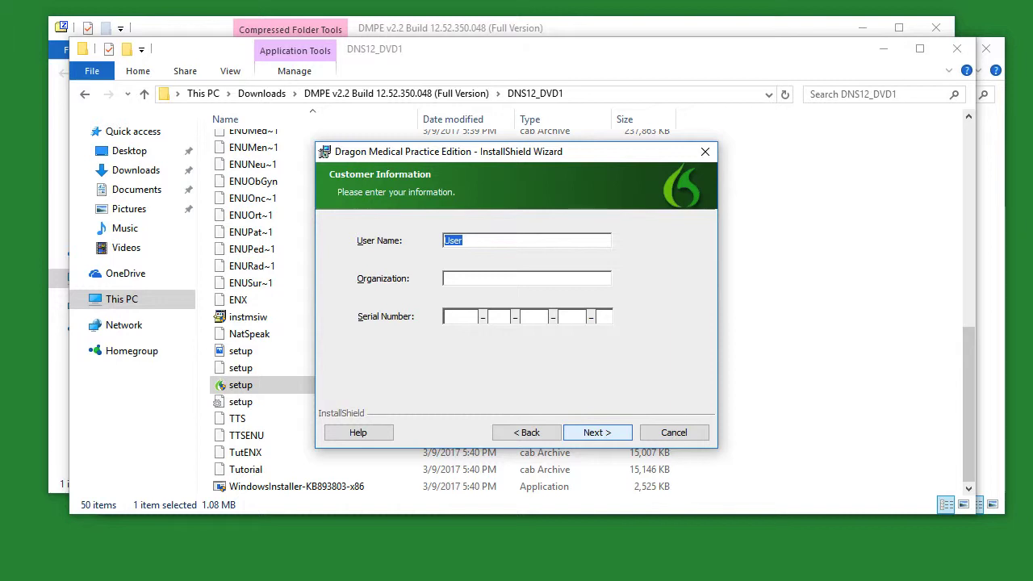
Step: Fill in the customer information with the user's name, the organization Dragon Medical and the serial number, and continue
text(Josh)
text(Dragon)
text( Medical)
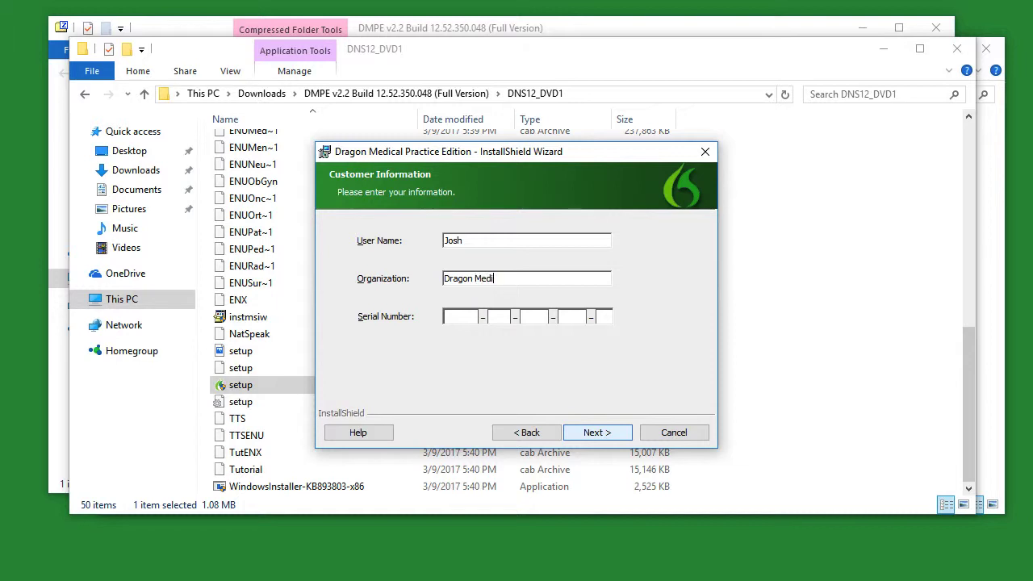
click(622, 435)
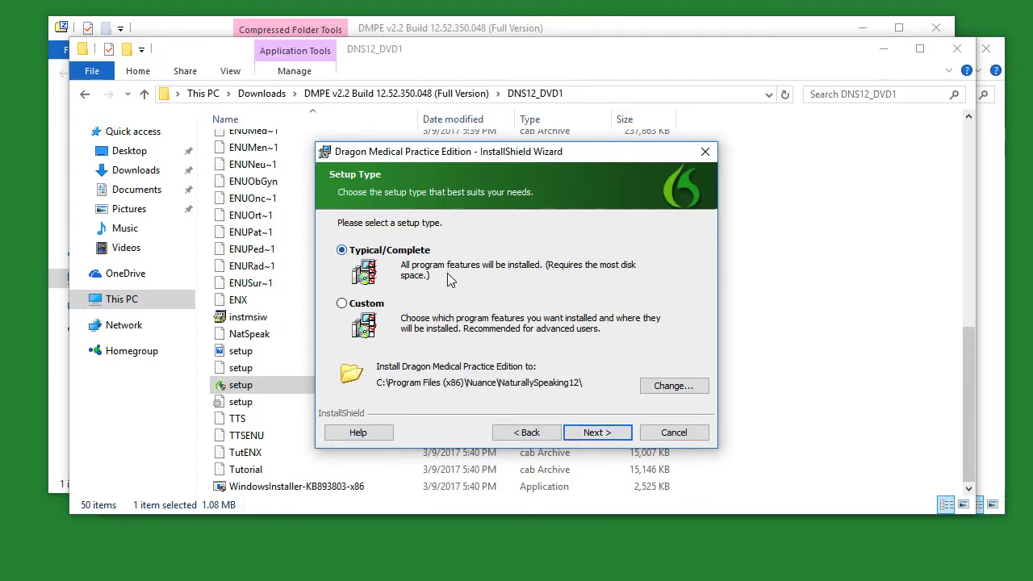
Step: Install Dragon Medical Practice Edition with the Typical/Complete setup type and finish with the check for updates enabled
click(588, 436)
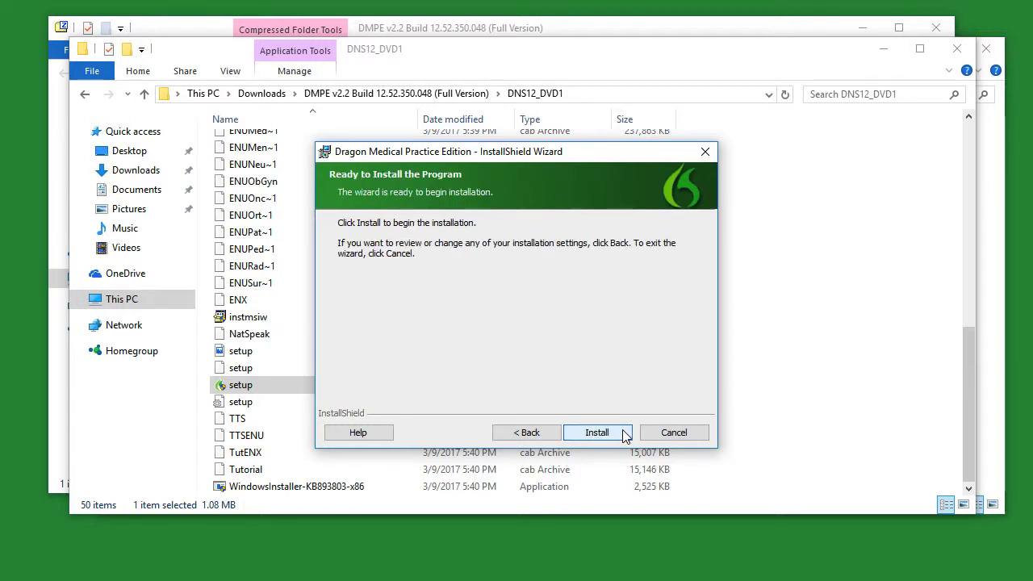
click(625, 436)
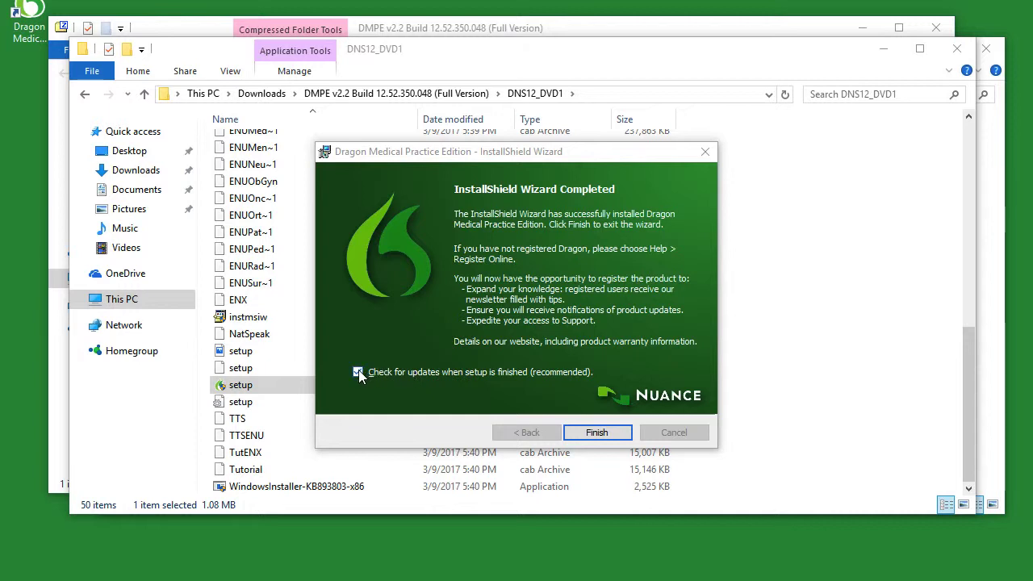
click(623, 437)
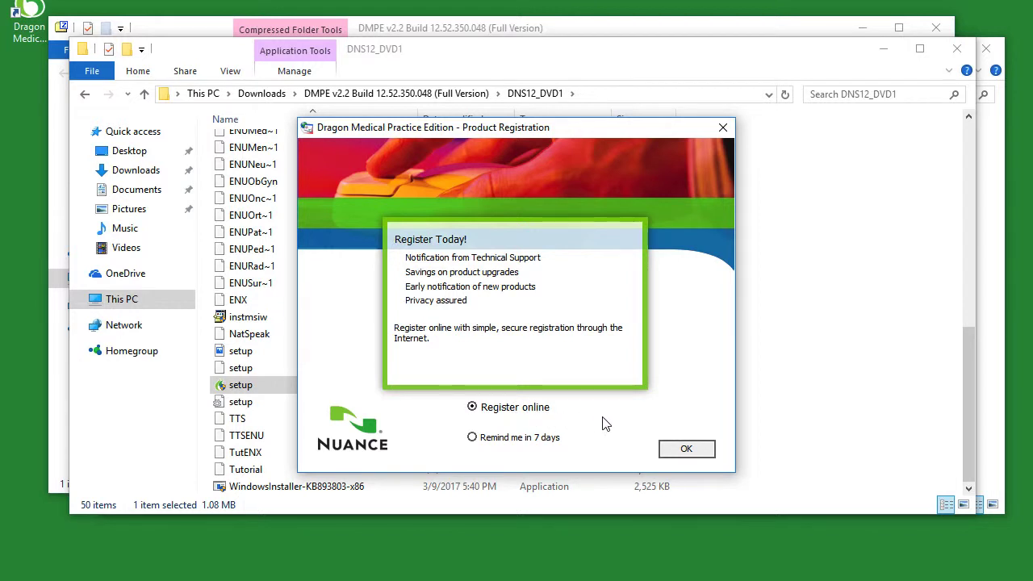
Step: Choose online registration, move the Software Manager window out of the way, and register the product on the Nuance page
click(687, 452)
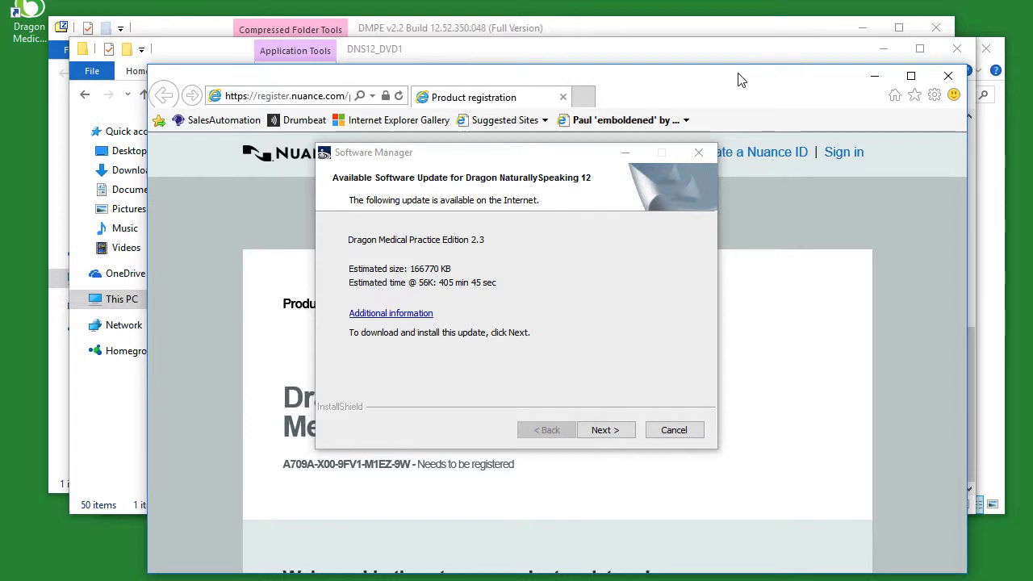
click(627, 156)
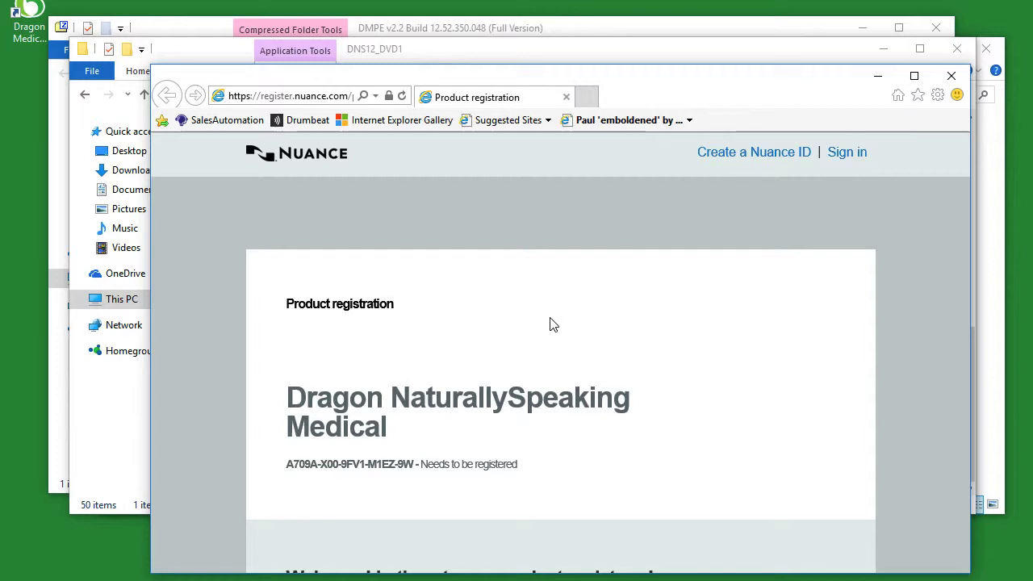
scroll(551, 323, down, 7)
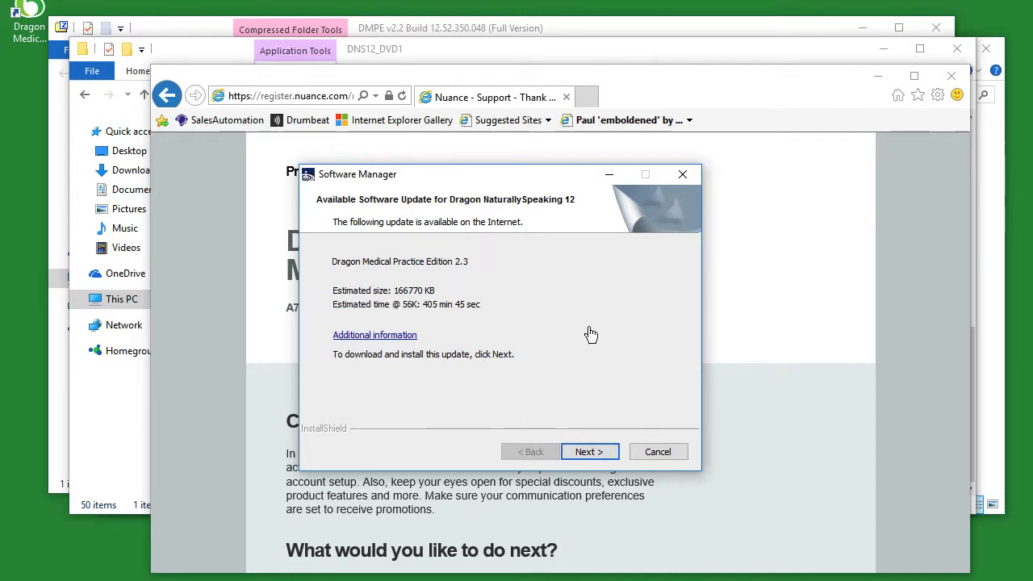
Step: Download the Dragon Medical Practice Edition 2.3 update and launch its installer
click(588, 452)
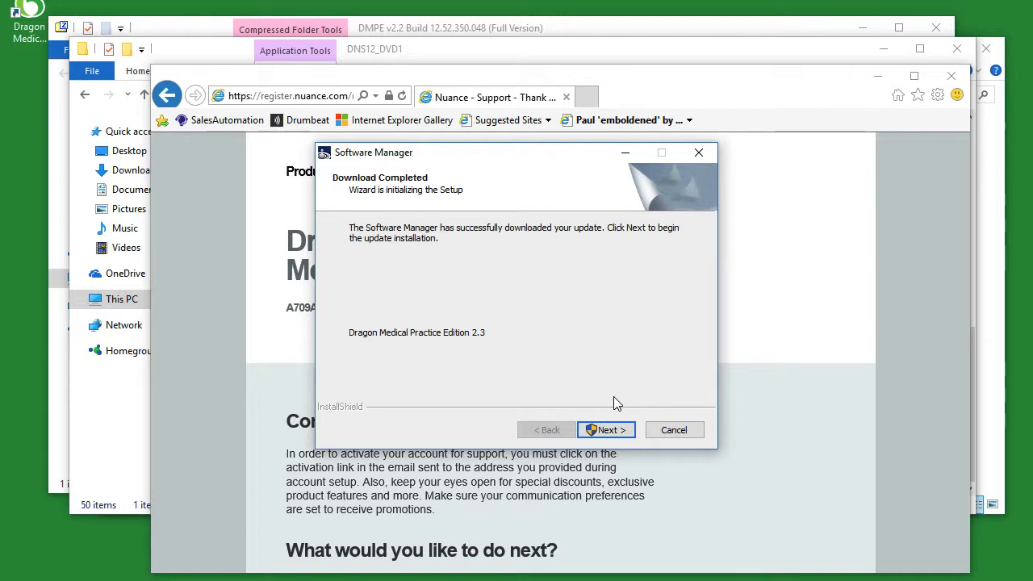
click(618, 430)
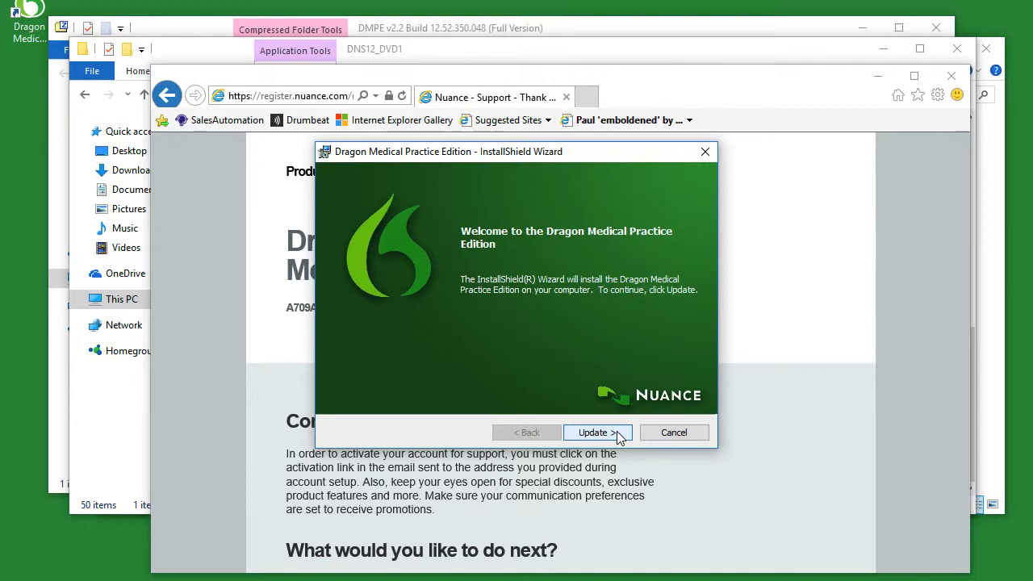
Step: Install the Dragon Medical Practice Edition update, finish the wizard and close the leftover DNS12_DVD1 and DMPE v2.2 folder windows
click(618, 436)
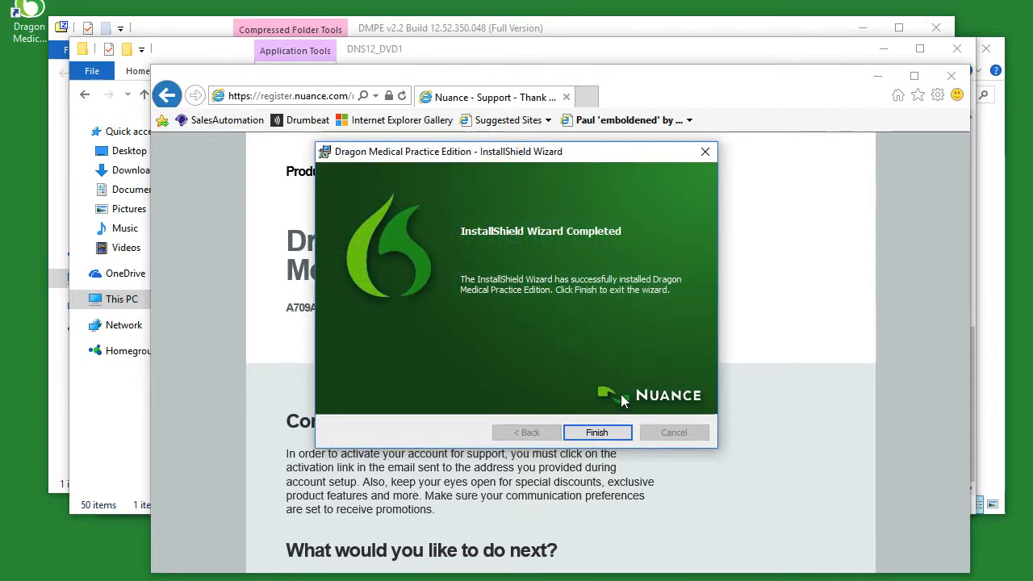
click(623, 438)
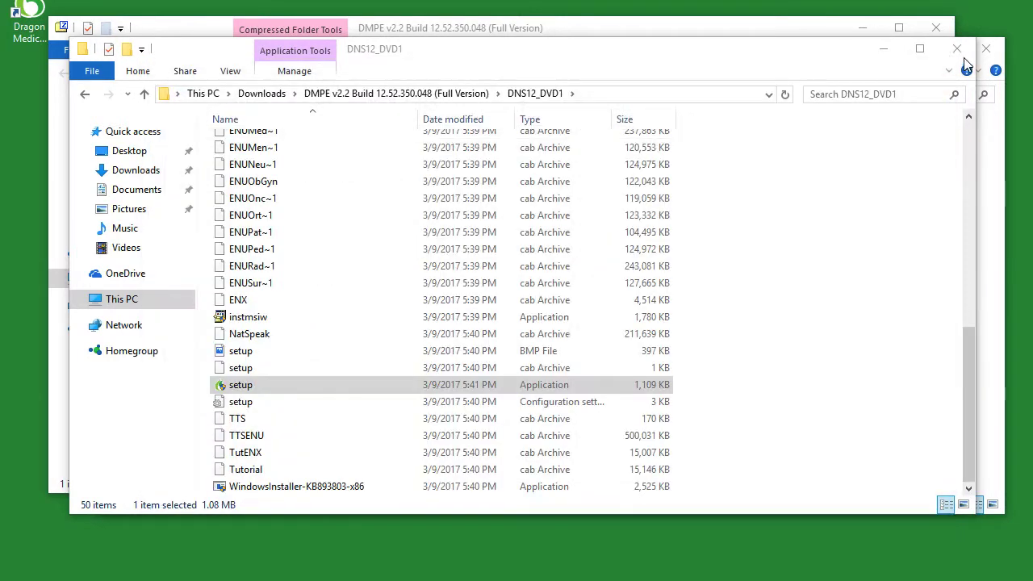
click(957, 48)
click(941, 35)
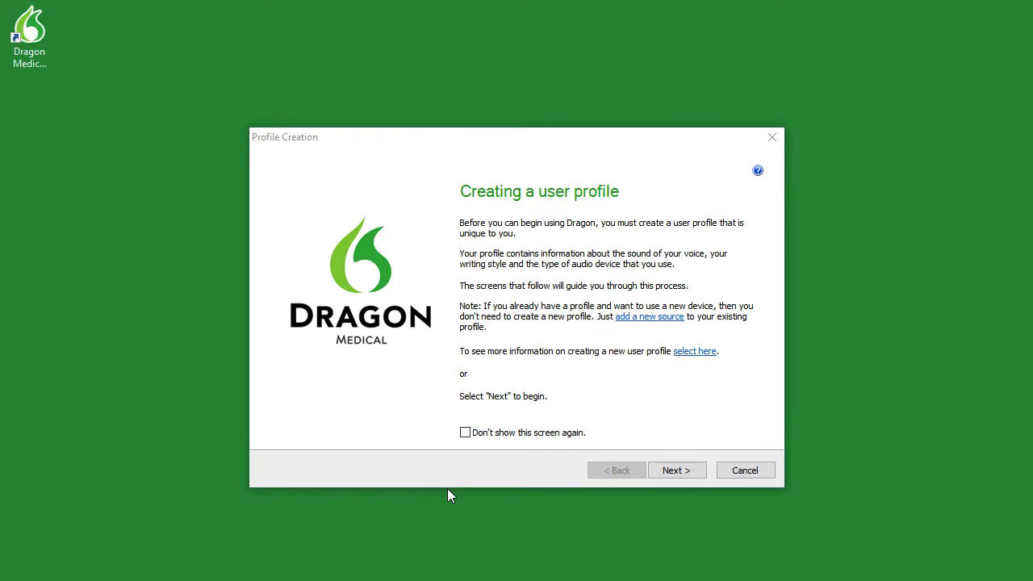
Step: Begin creating a user profile, name it with the user's first name and accept the age group 22-54
click(660, 469)
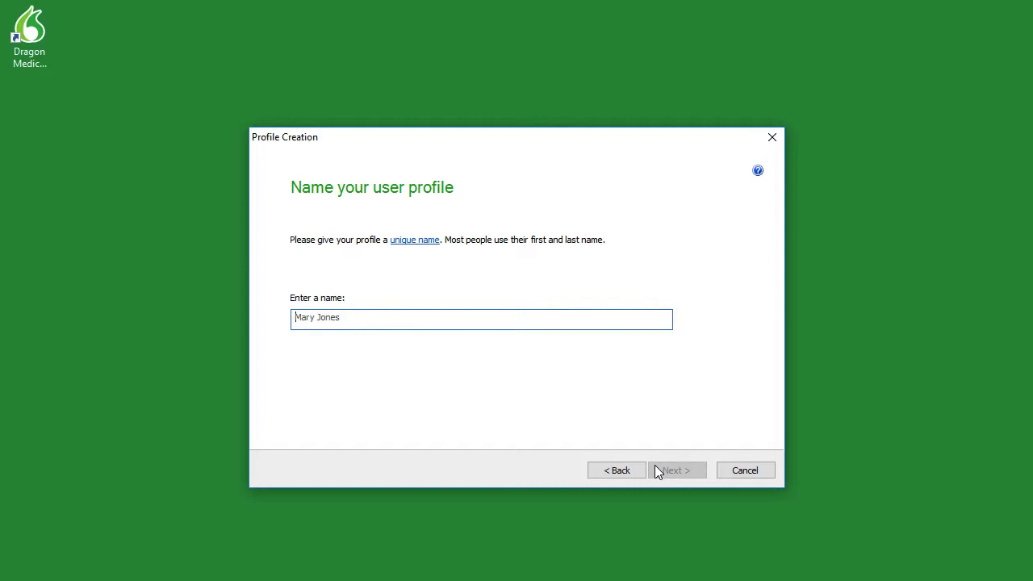
text(Jo)
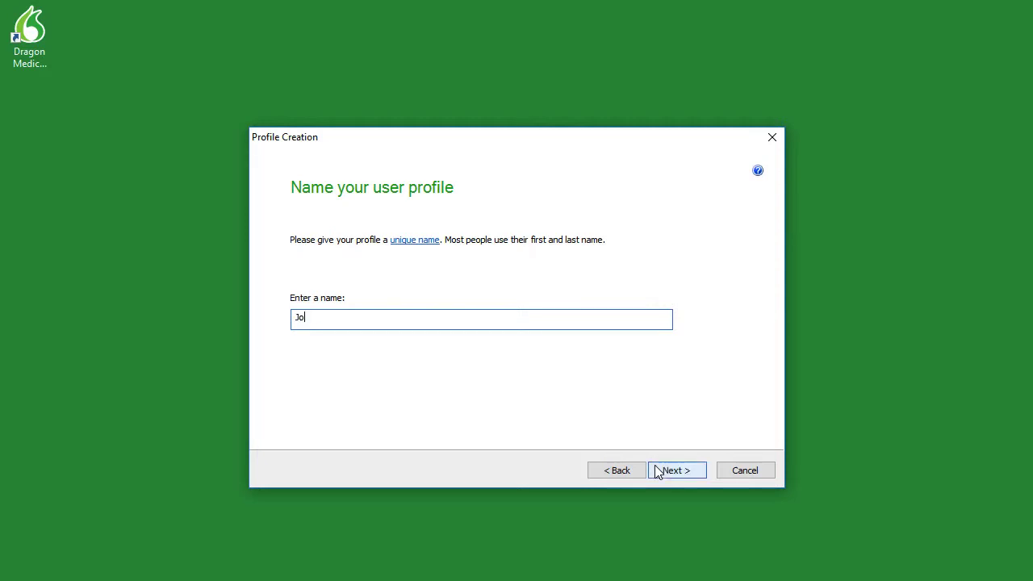
text(sh)
key(Return)
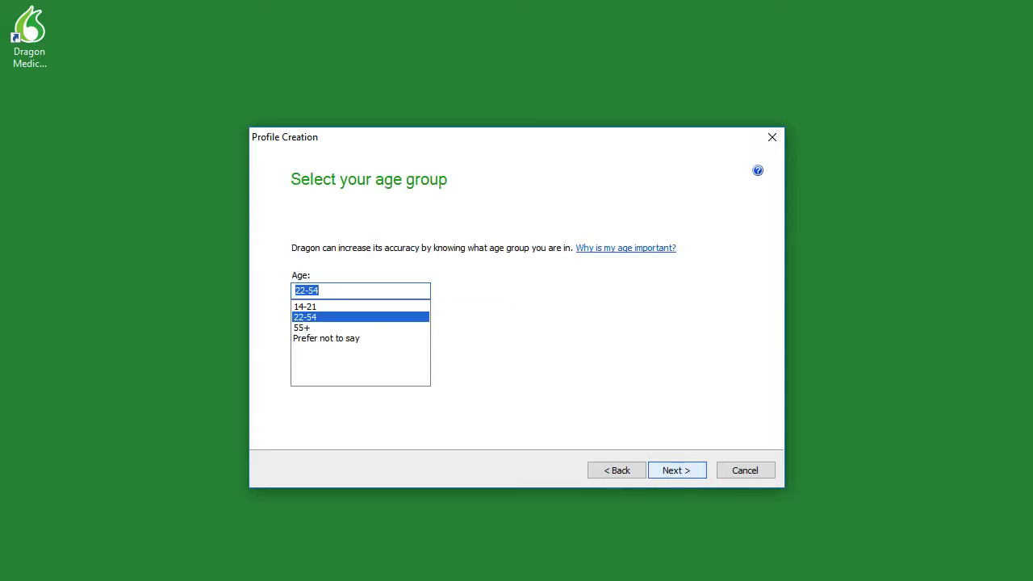
key(Return)
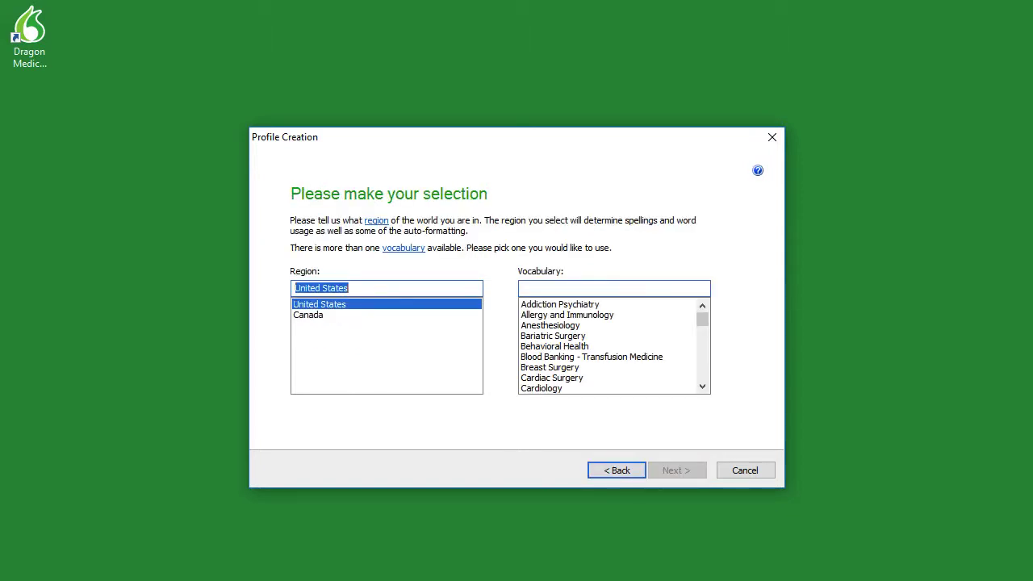
Step: Set the profile's region to Canada and its vocabulary to General Medical, and accept the Standard accent
click(307, 315)
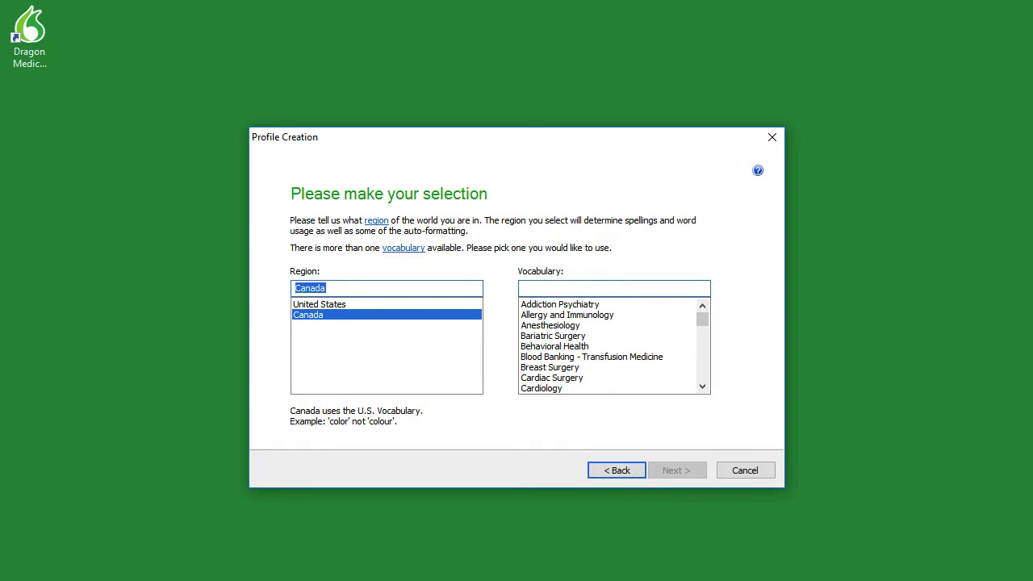
scroll(609, 345, down, 7)
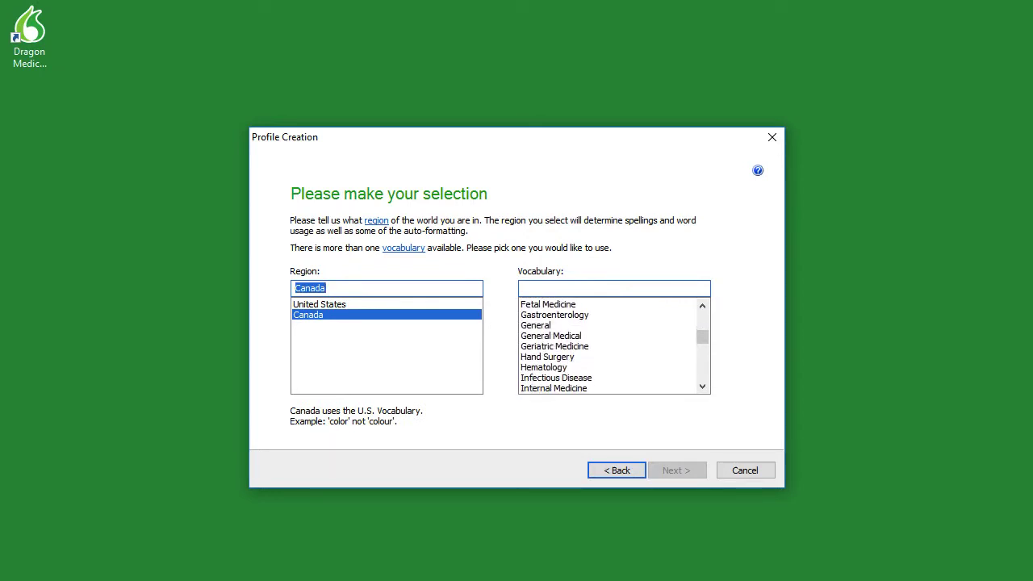
click(550, 336)
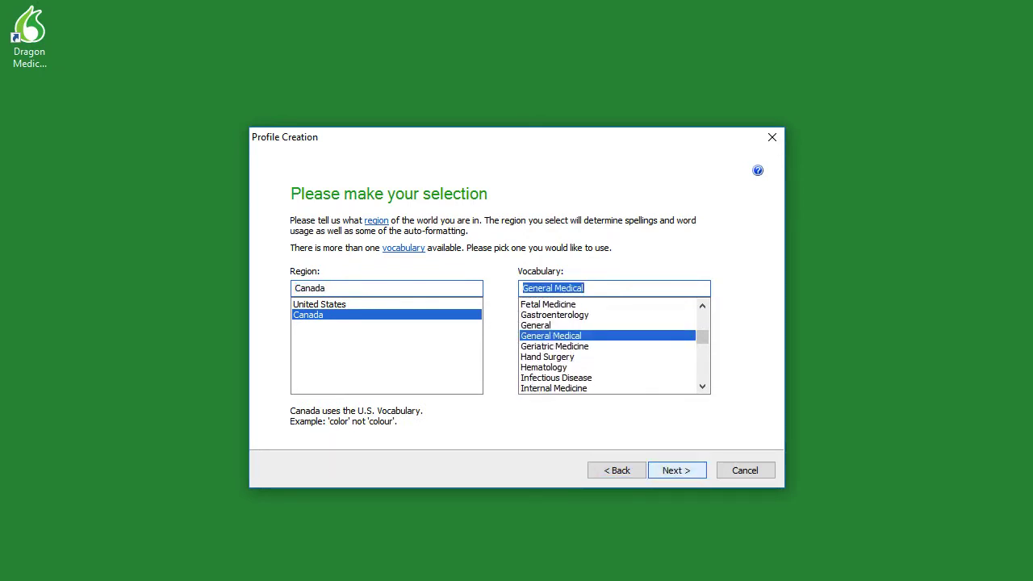
key(Return)
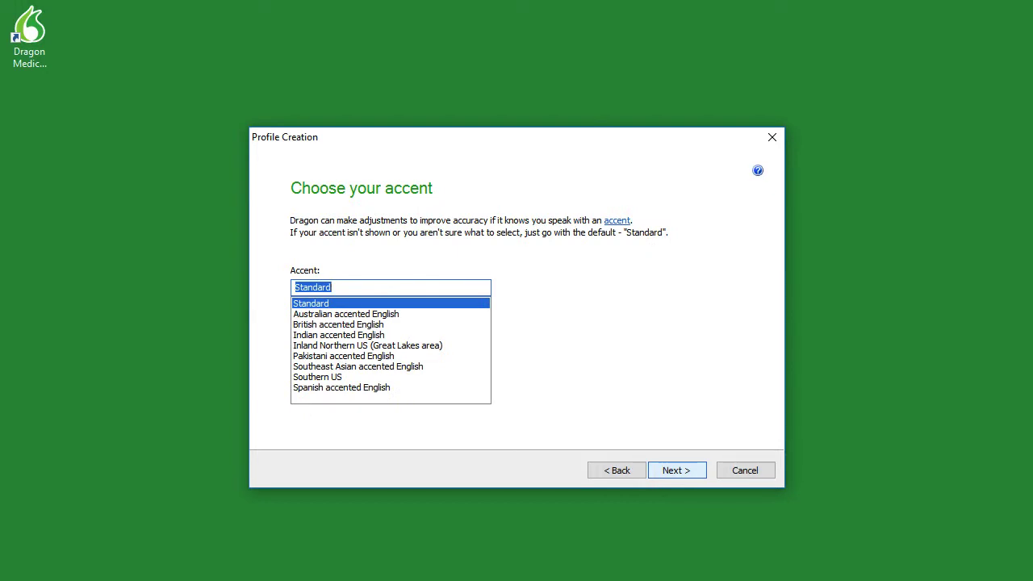
key(Return)
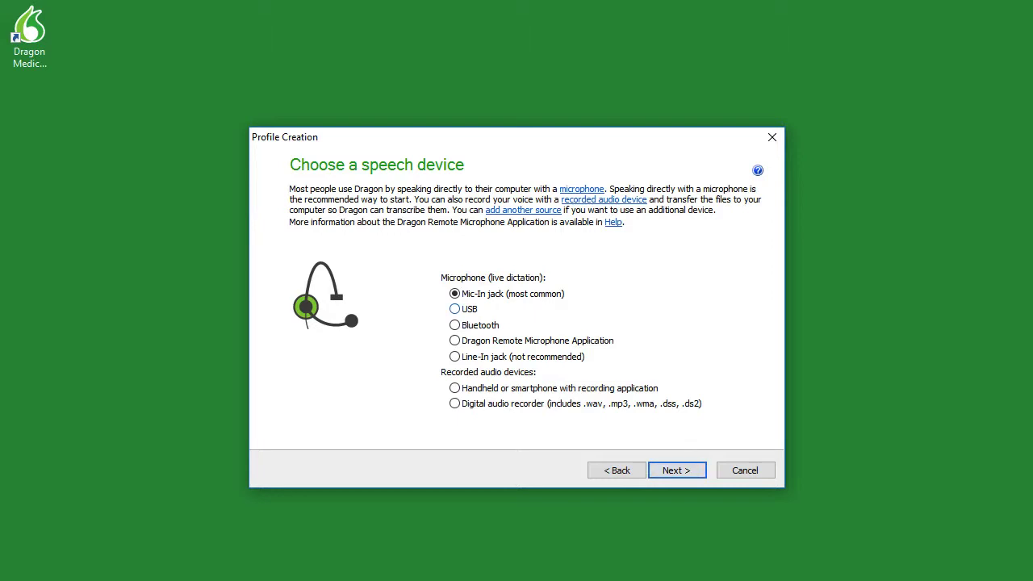
Step: Choose a USB microphone as the speech device and create the profile from the reviewed choices
click(454, 309)
key(Return)
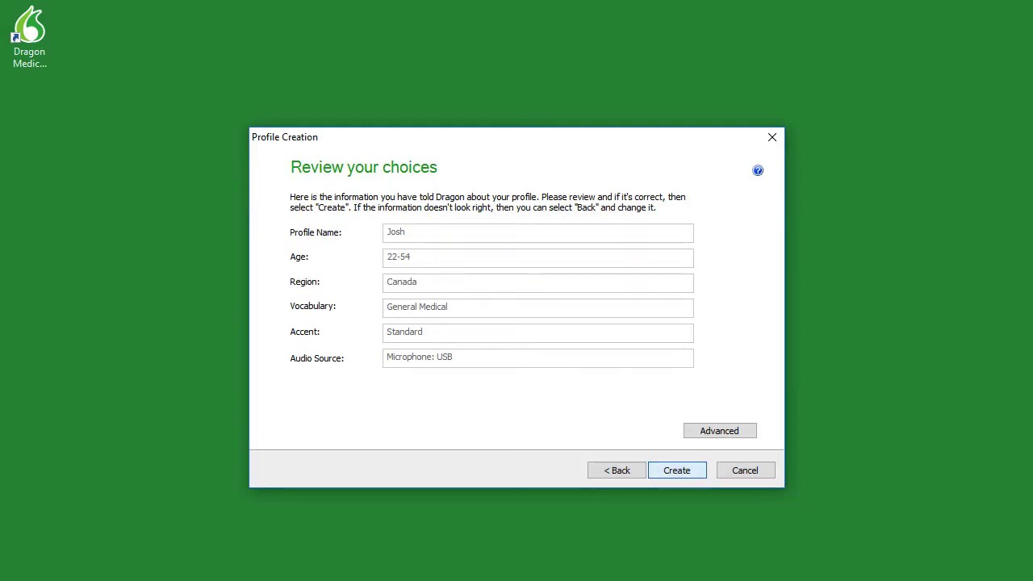
key(Return)
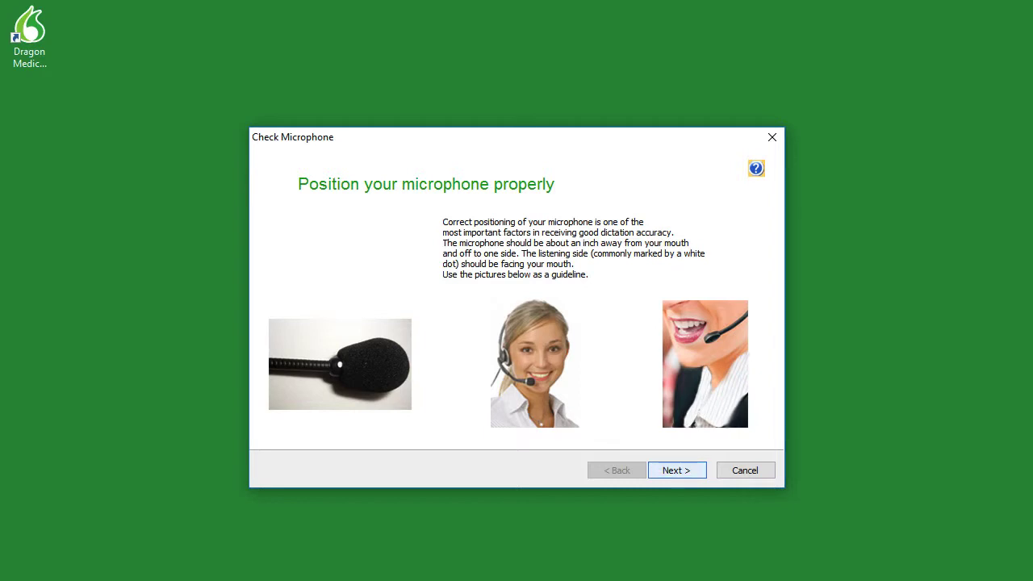
Step: Run the microphone volume check and the sound quality check, and continue past the microphone setup
key(Return)
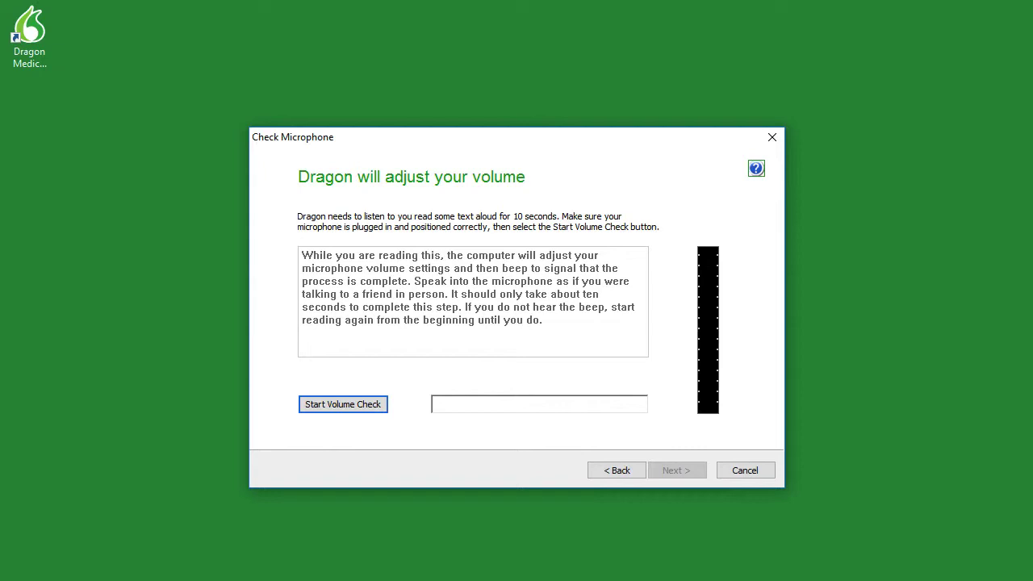
click(343, 403)
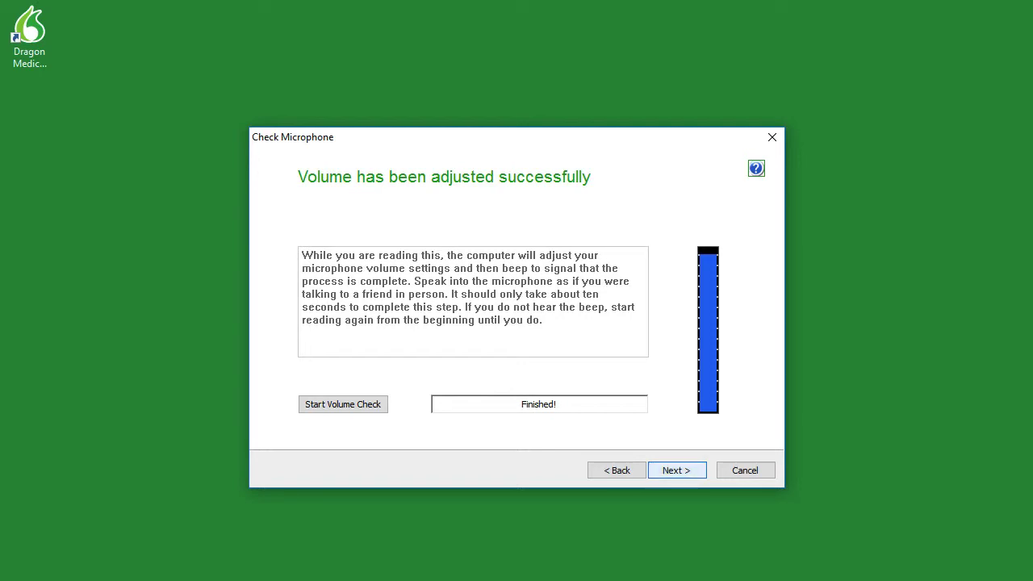
click(676, 470)
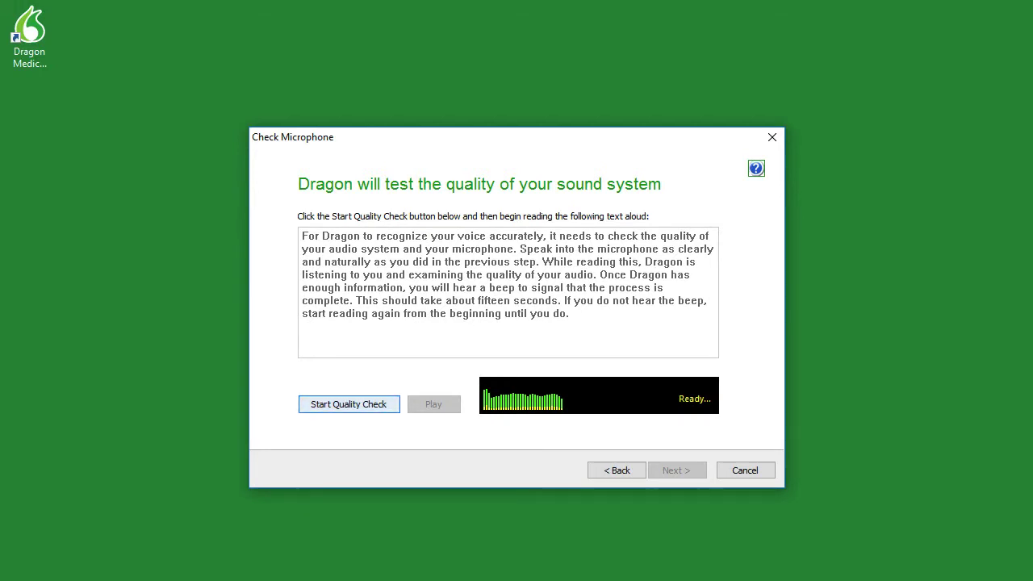
click(349, 404)
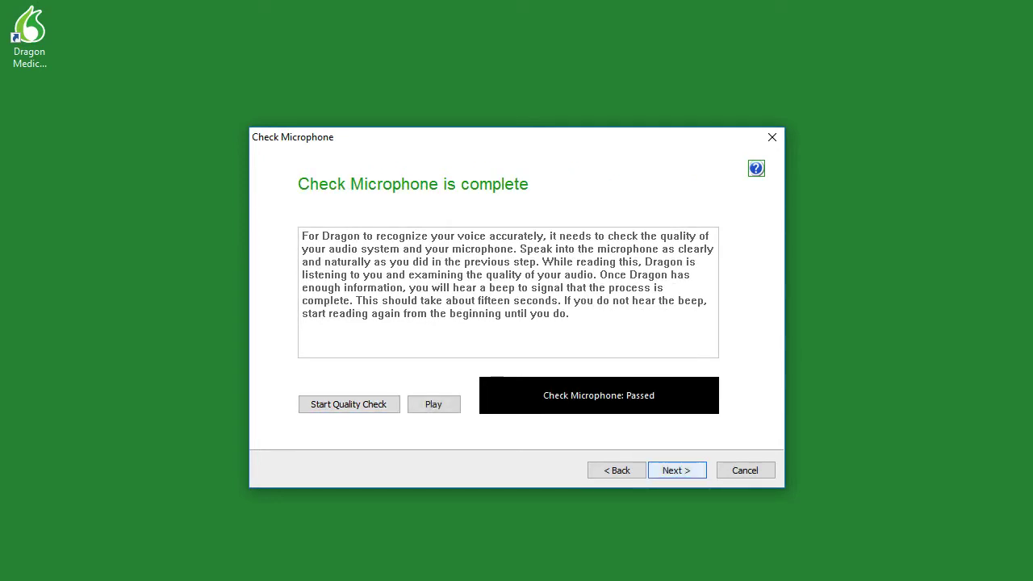
click(676, 469)
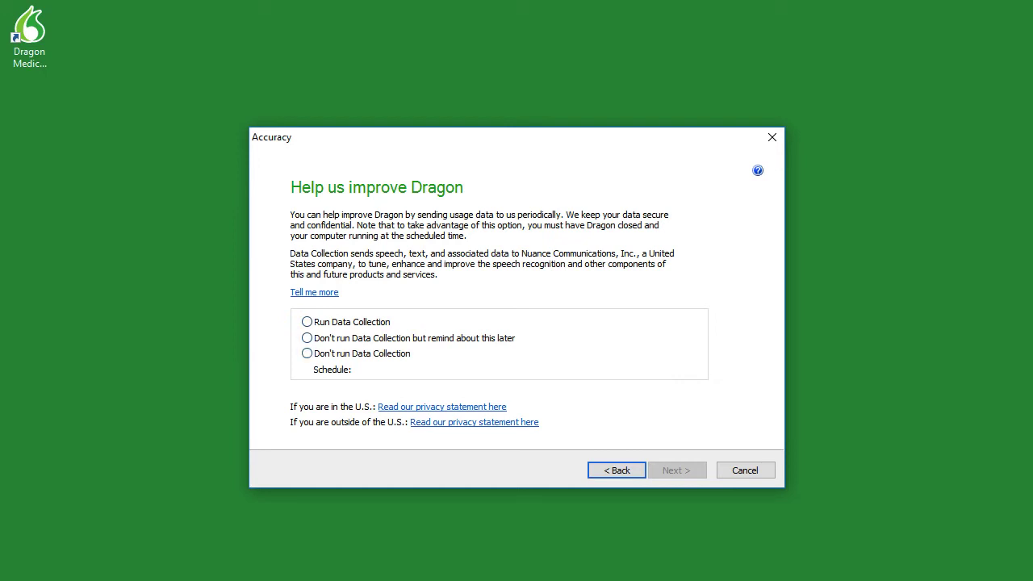
Step: Choose Run Data Collection for improving Dragon and complete the profile setup
click(307, 321)
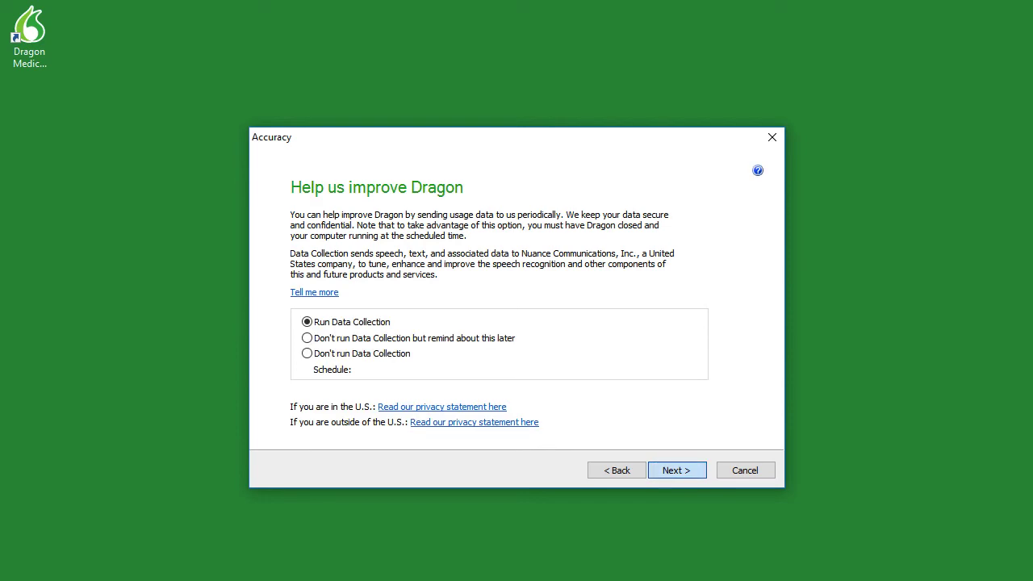
key(Return)
key(Return)
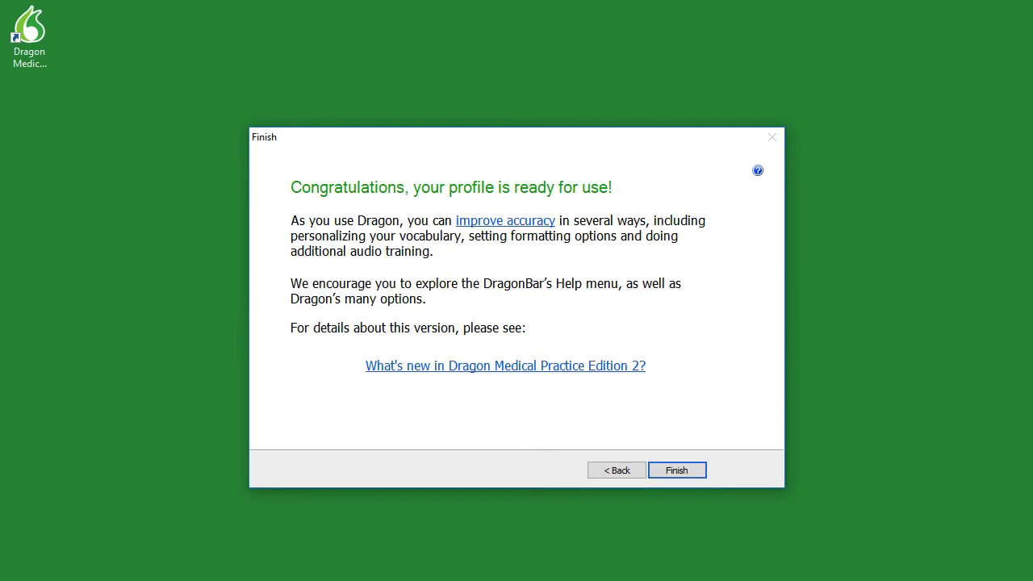